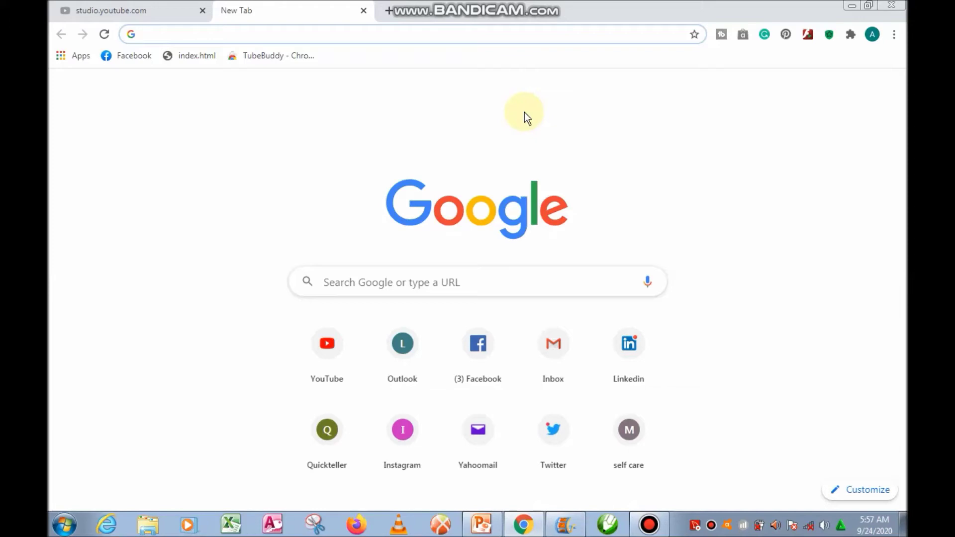
# - Search the web for "vlc video player" and open VideoLAN's Windows download page, choosing Other Systems among the download options
pyautogui.click(387, 310)
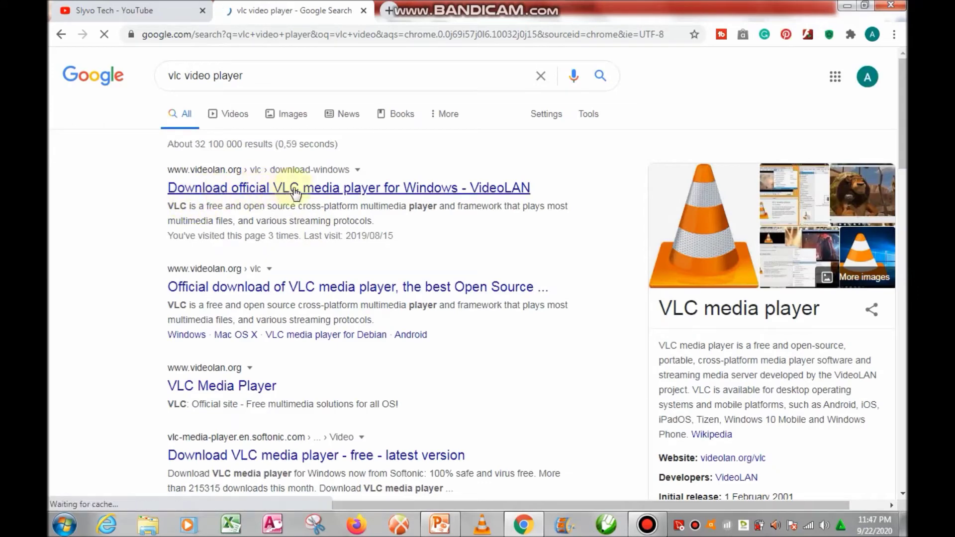
pyautogui.click(336, 195)
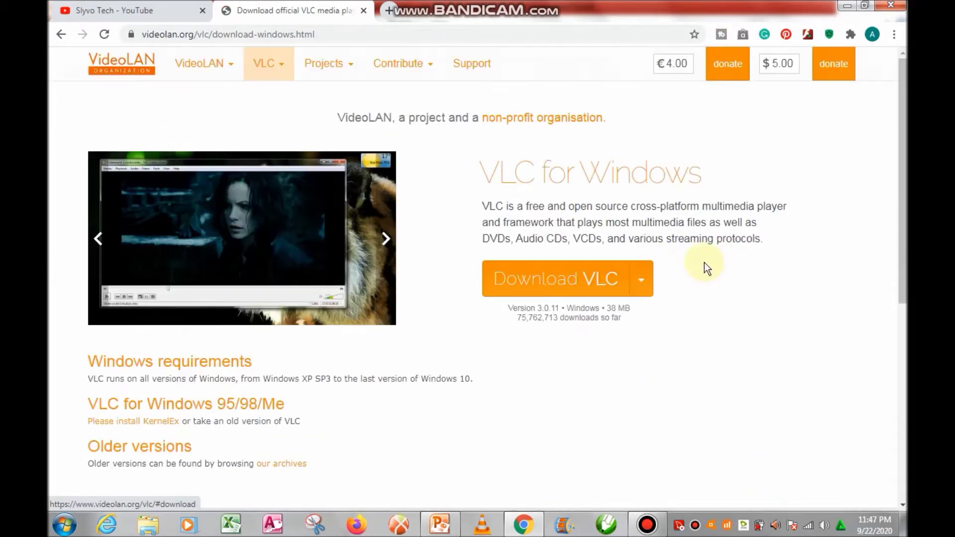
pyautogui.click(644, 284)
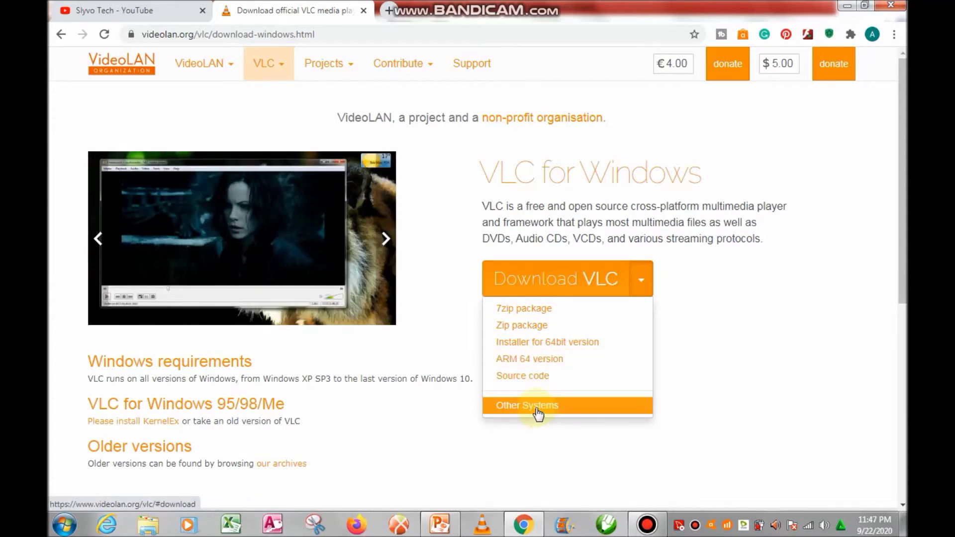
pyautogui.click(539, 414)
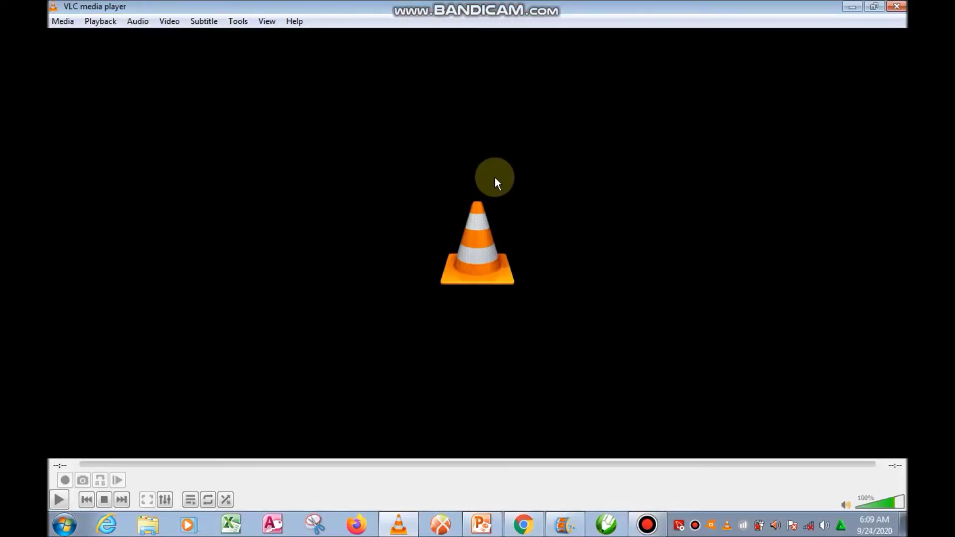
# - In VLC media player, set up a capture device in Desktop mode with a frame rate of 60 f/s
pyautogui.click(62, 22)
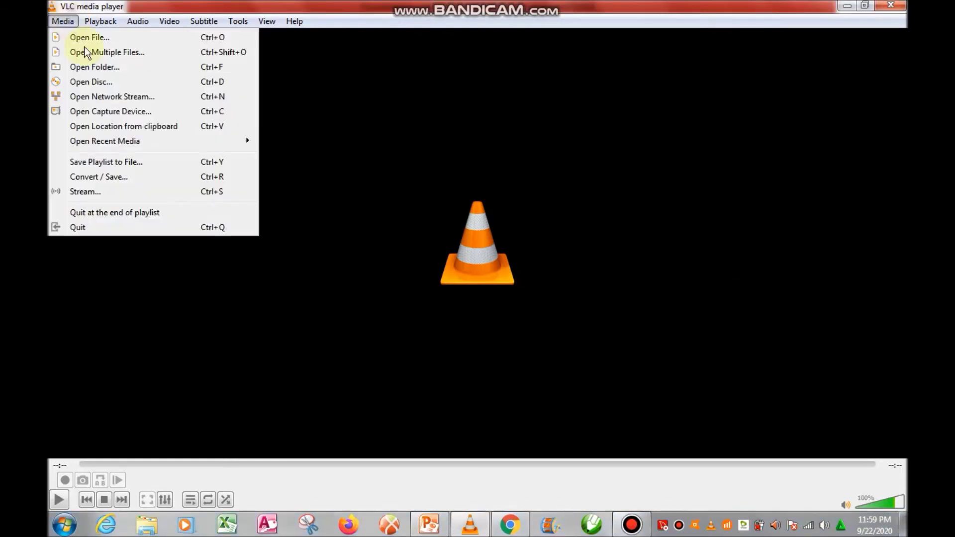
pyautogui.click(123, 115)
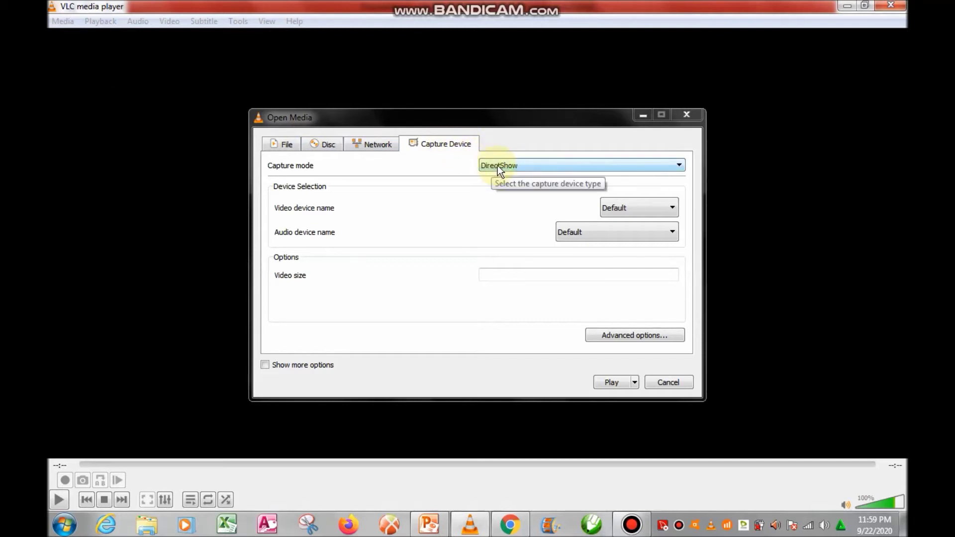
pyautogui.click(680, 164)
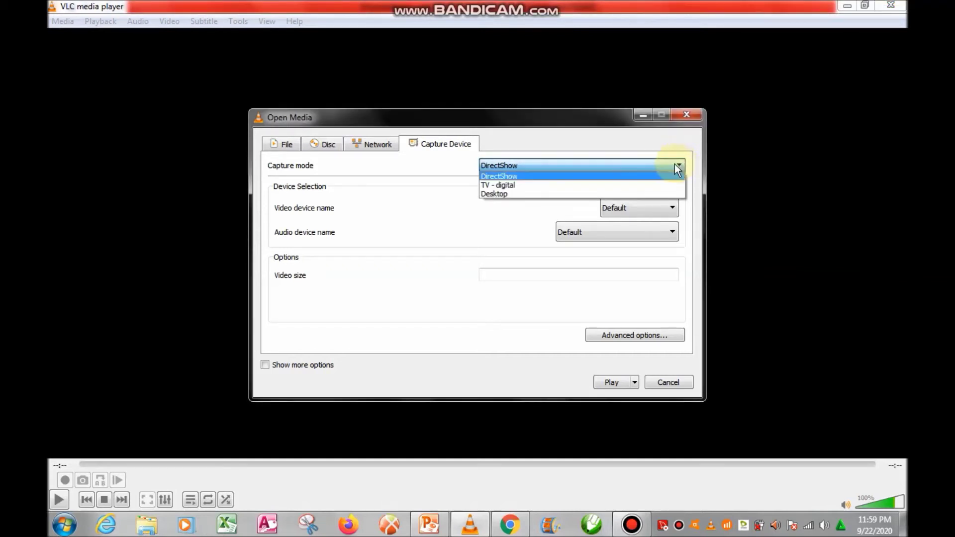
pyautogui.click(532, 193)
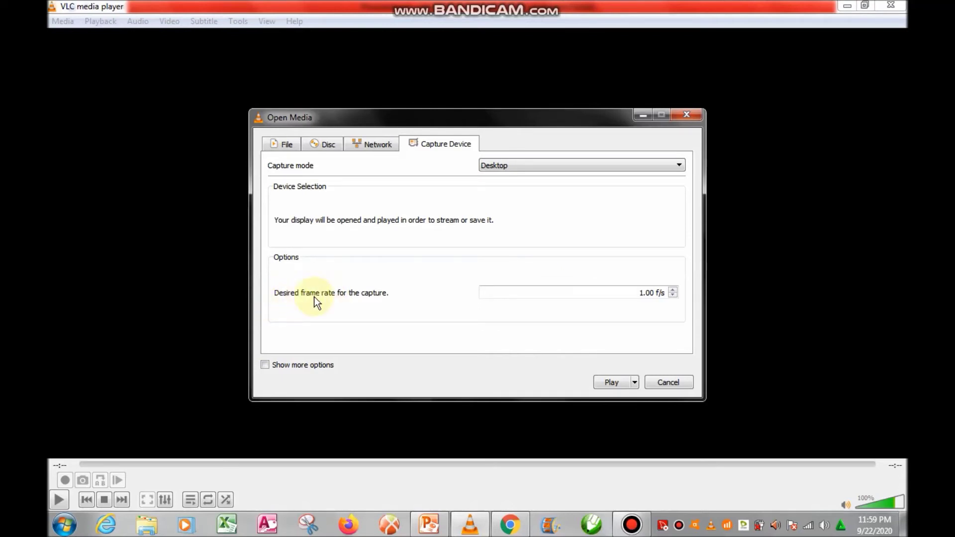
pyautogui.click(642, 292)
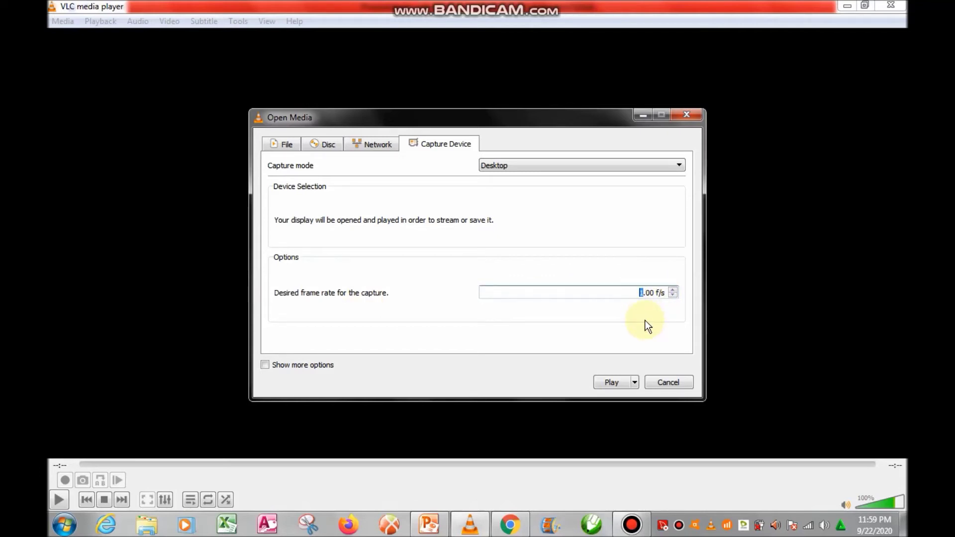
pyautogui.write('60')
# - Convert the desktop capture with the Video - H.264 + MP3 (MP4) profile, with Vlc Video in the Videos library as the destination file
pyautogui.click(635, 382)
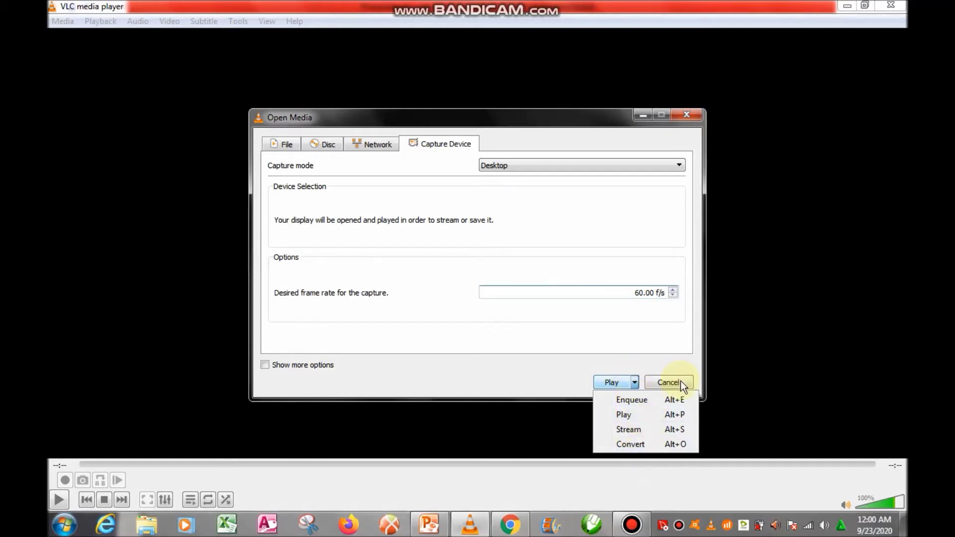
pyautogui.click(645, 445)
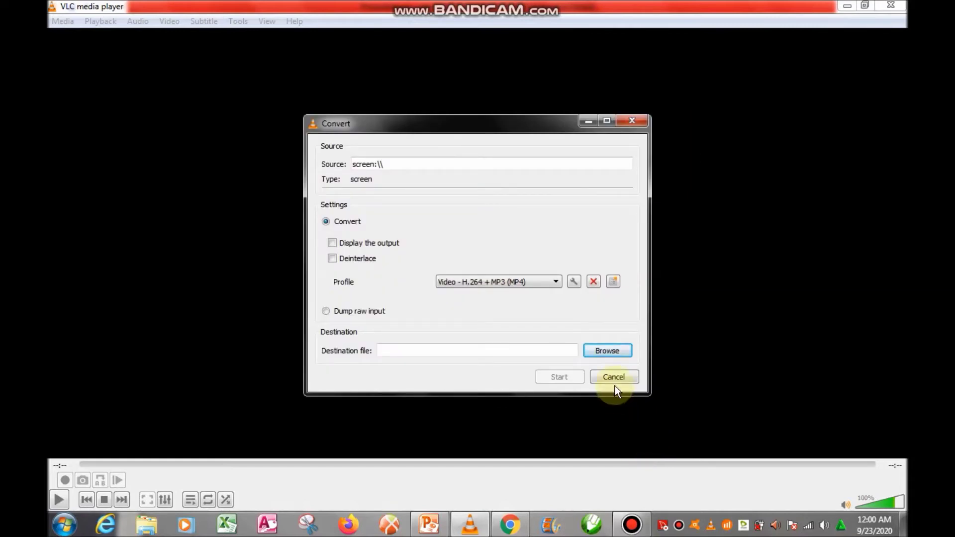
pyautogui.click(556, 284)
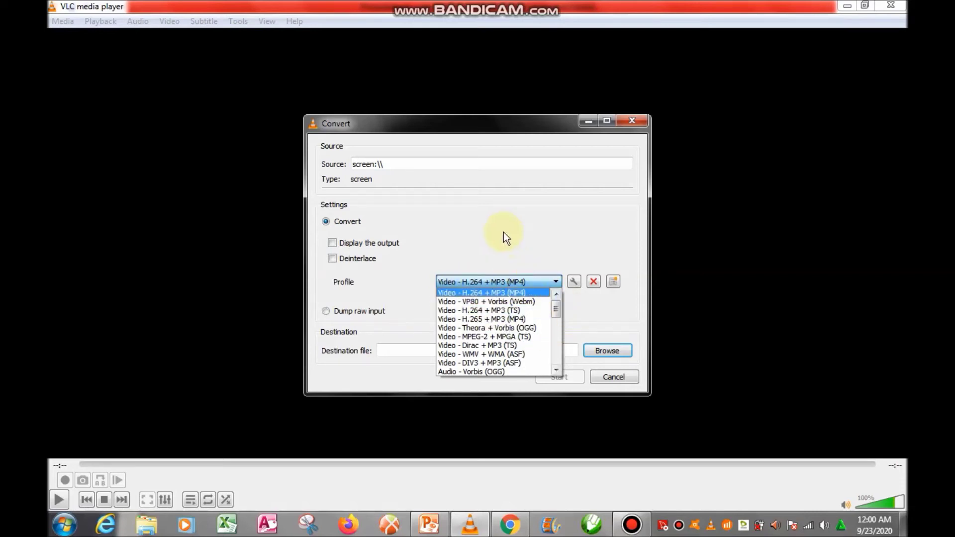
pyautogui.click(537, 282)
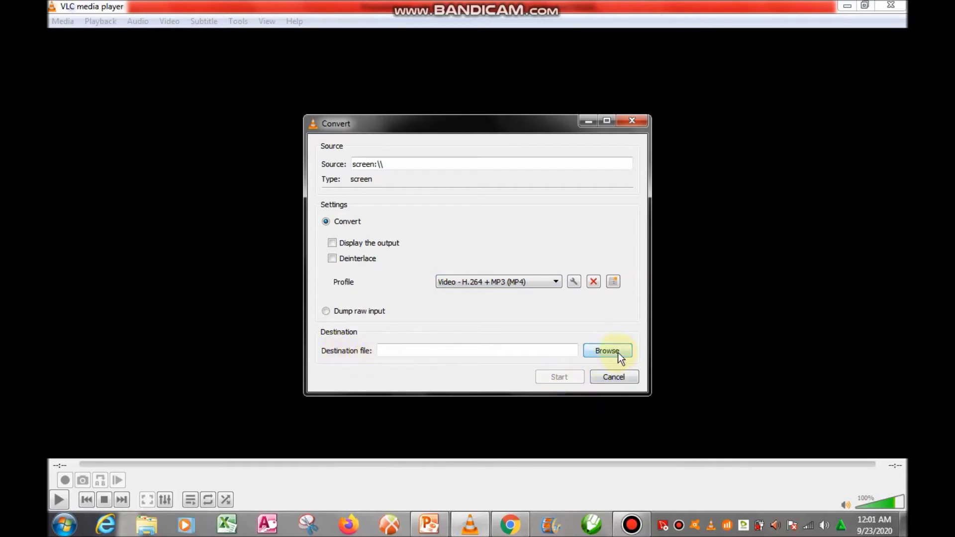
pyautogui.click(599, 353)
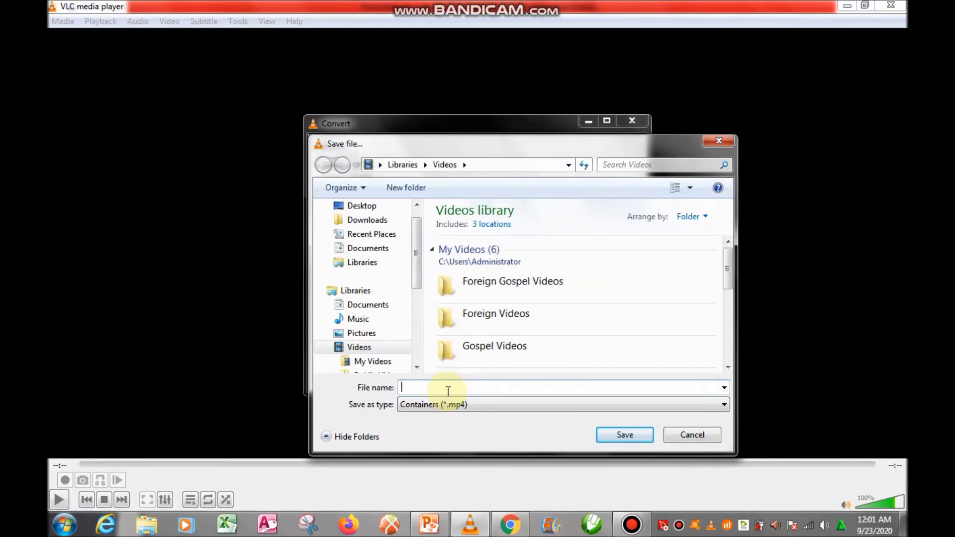
pyautogui.write('Vlc Video')
pyautogui.click(640, 433)
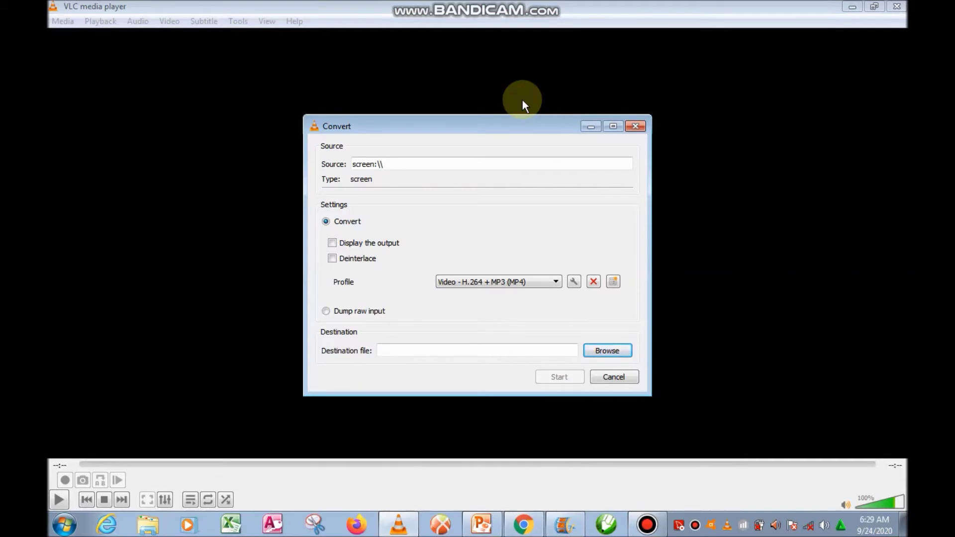
# - Begin a new conversion profile with video enabled and MPEG-1 as the video codec
pyautogui.click(612, 282)
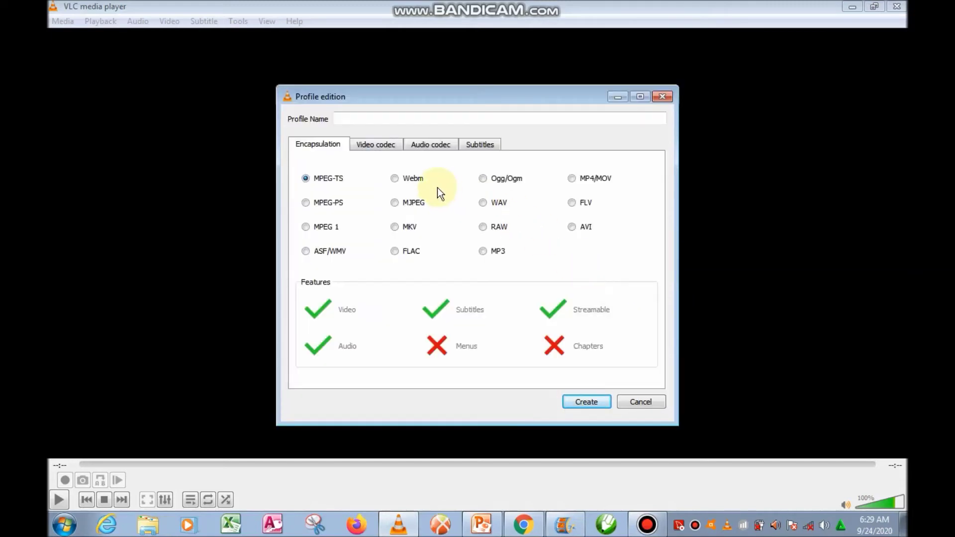
pyautogui.click(381, 147)
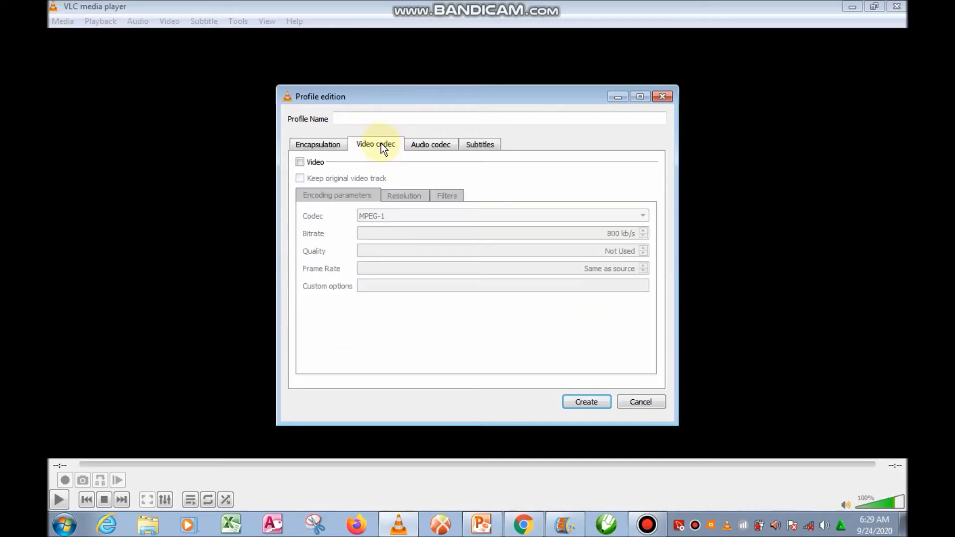
pyautogui.click(301, 162)
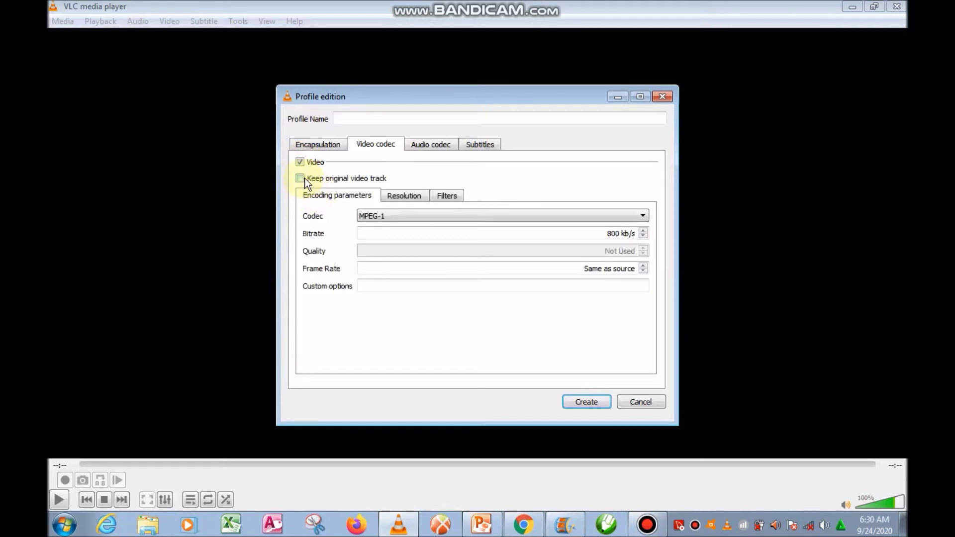
pyautogui.click(644, 216)
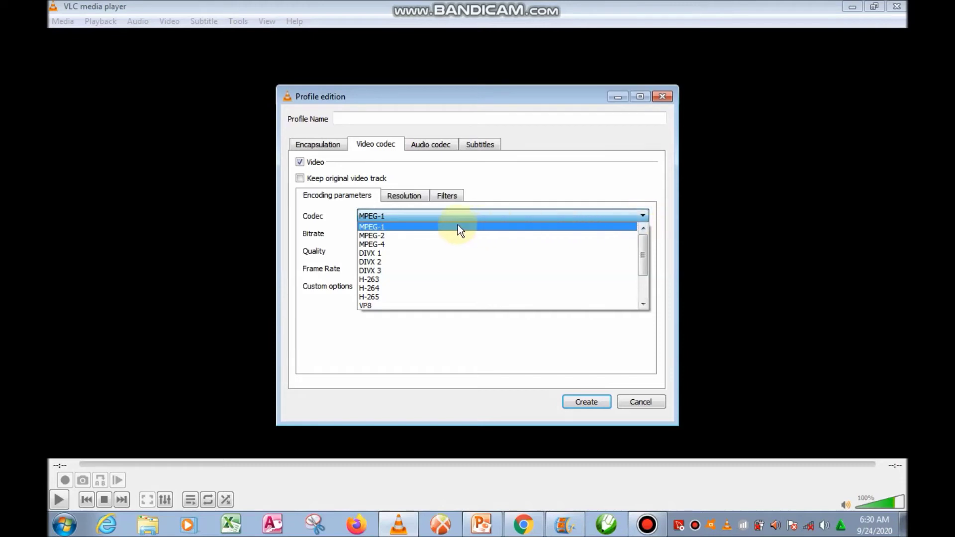
pyautogui.click(437, 217)
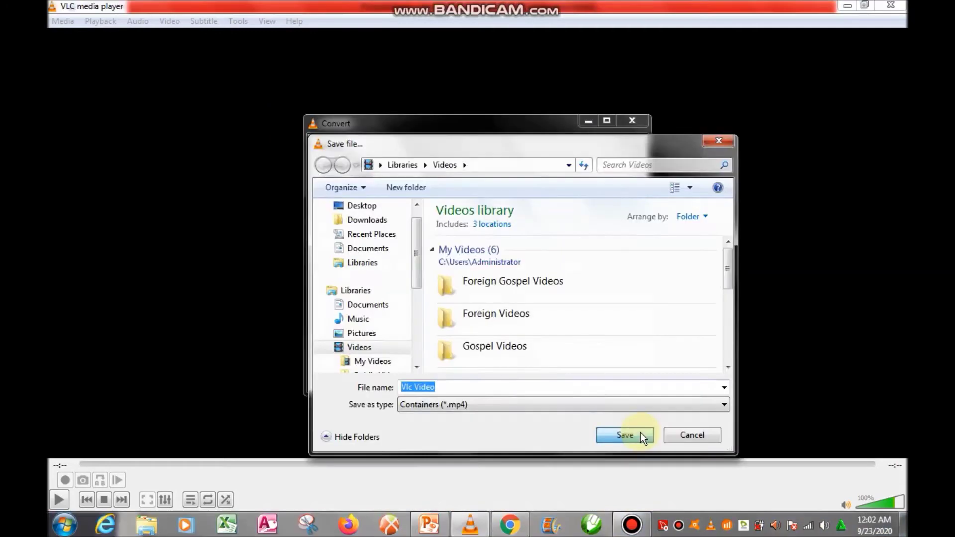
# - Open Sound Recorder and move its window down over the VLC player
pyautogui.click(624, 375)
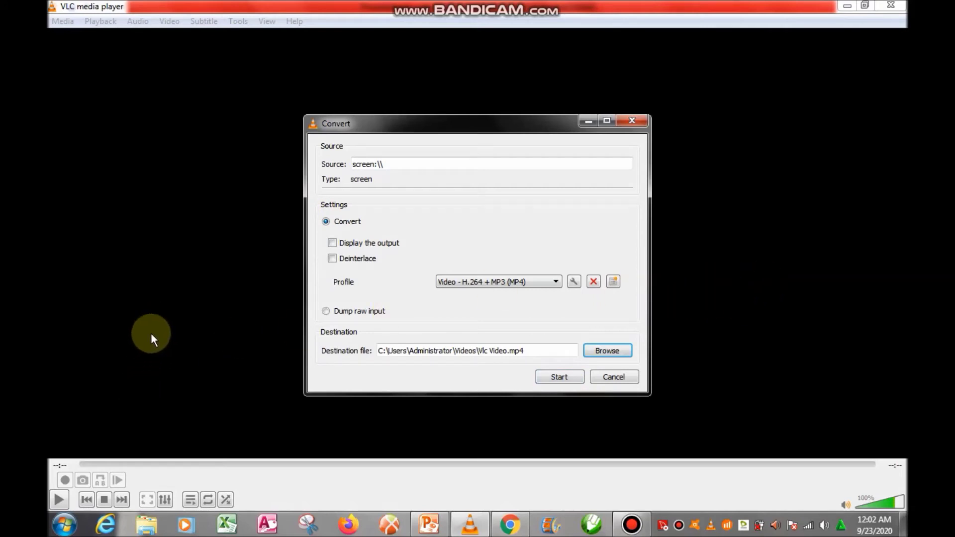
pyautogui.click(70, 529)
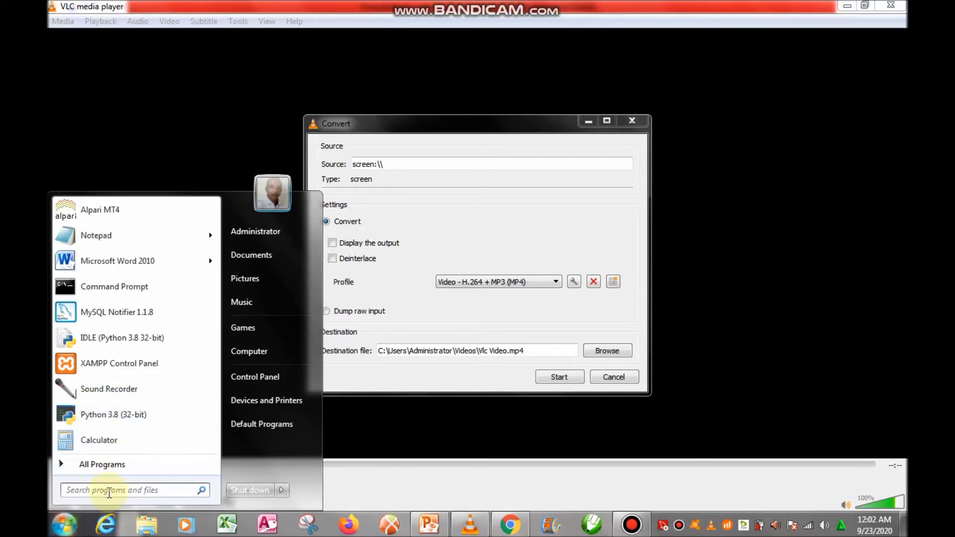
pyautogui.click(116, 393)
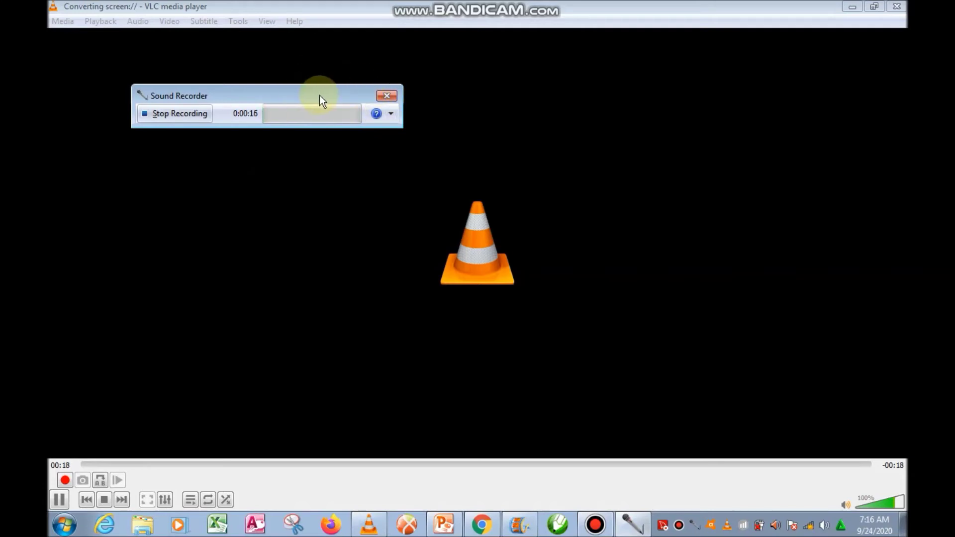
pyautogui.moveTo(296, 92); pyautogui.dragTo(337, 351)
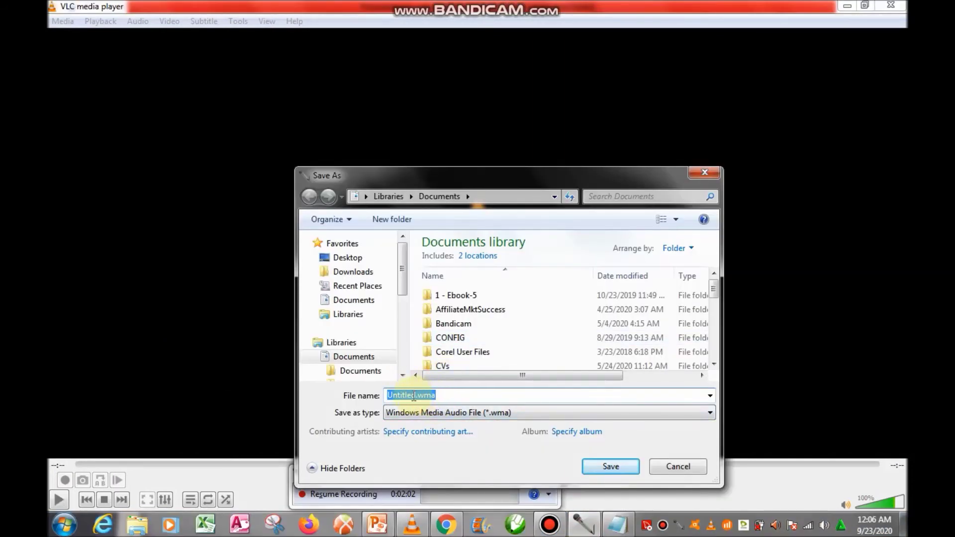
# - Save the sound recording as a Windows Media Audio file named Vlc Audeowma, with Libraries as the location
pyautogui.moveTo(418, 396); pyautogui.dragTo(416, 400)
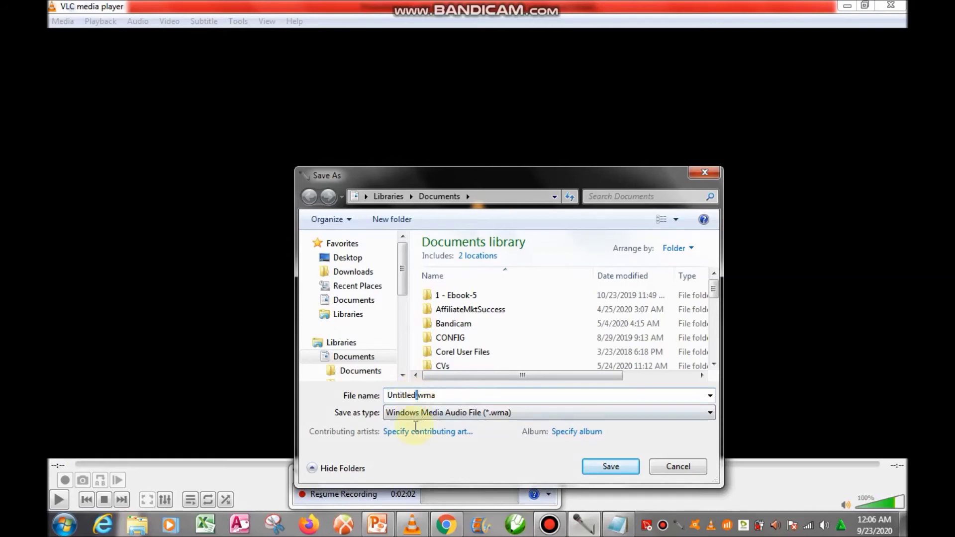
pyautogui.press('BackSpace')
pyautogui.press('BackSpace')
pyautogui.press('BackSpace')
pyautogui.press('BackSpace')
pyautogui.press('BackSpace')
pyautogui.press('BackSpace')
pyautogui.press('BackSpace')
pyautogui.press('BackSpace')
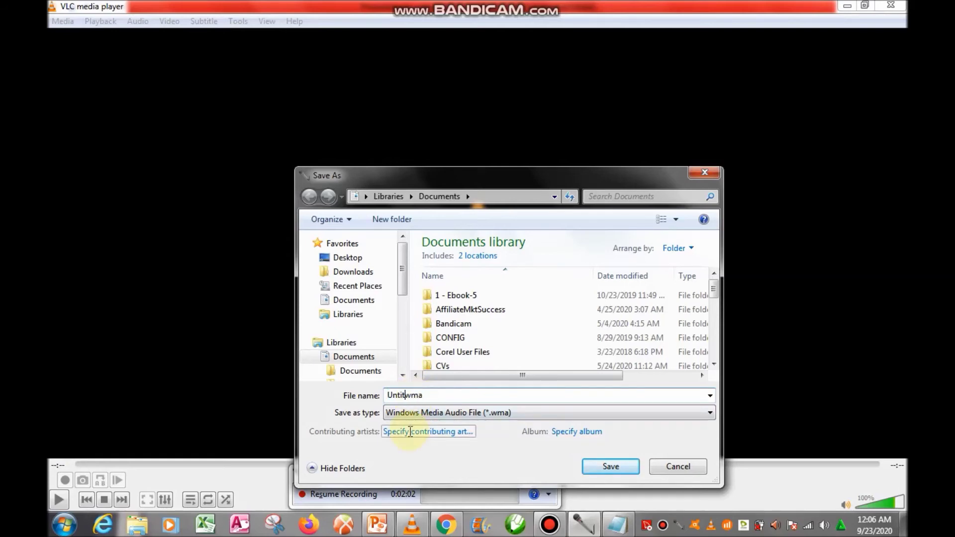
pyautogui.press('BackSpace')
pyautogui.write('Vlc Audeo')
pyautogui.click(346, 342)
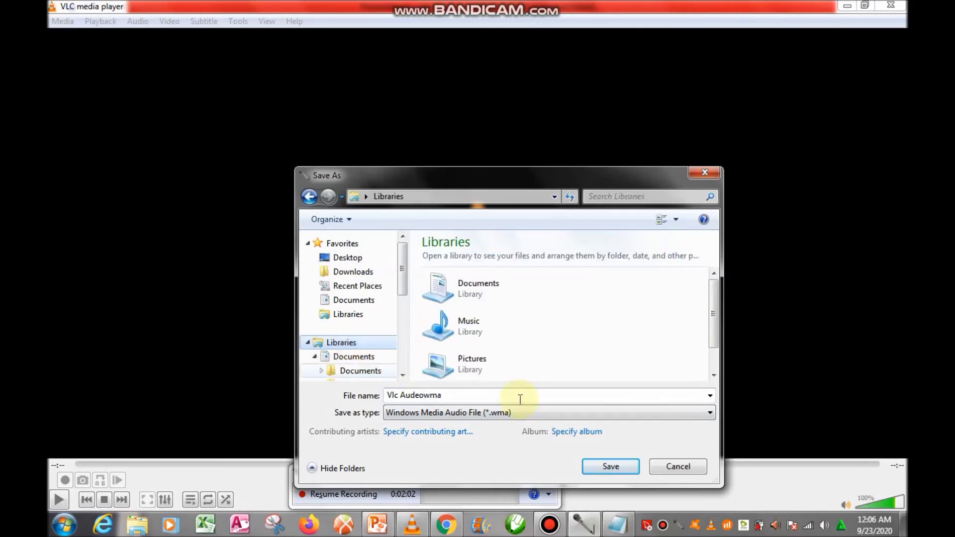
pyautogui.click(625, 471)
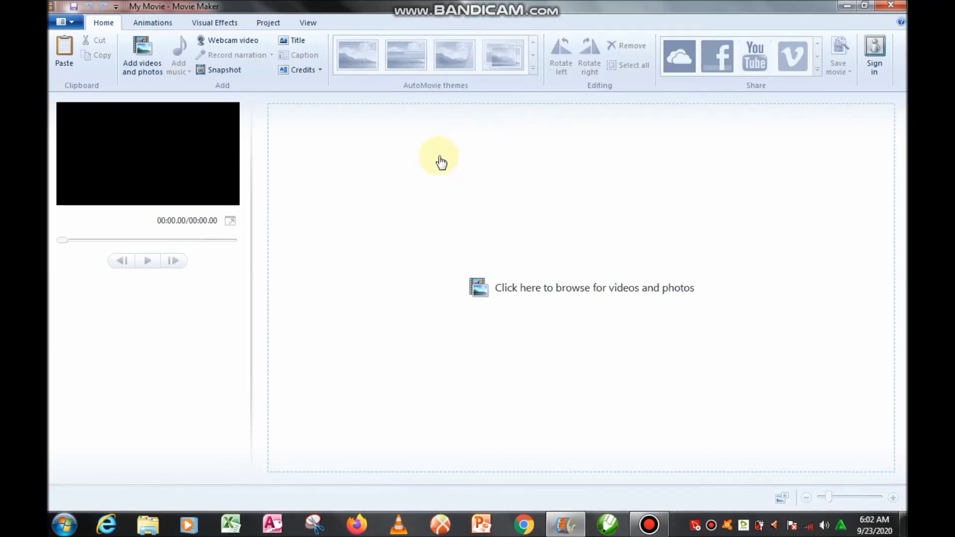
# - In Movie Maker, add the video W9.mp4 from New folder in the Videos library to the project
pyautogui.click(147, 56)
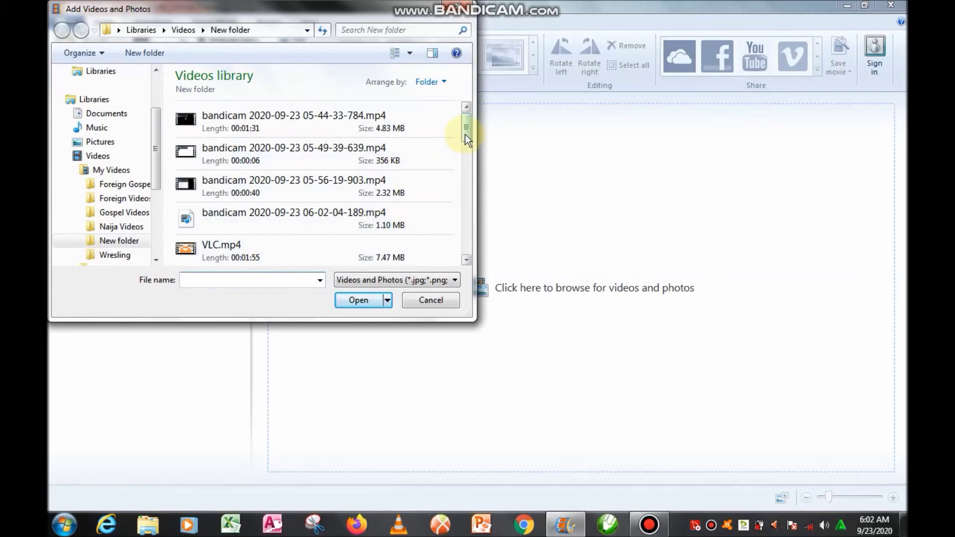
pyautogui.scroll(-5, 464, 145)
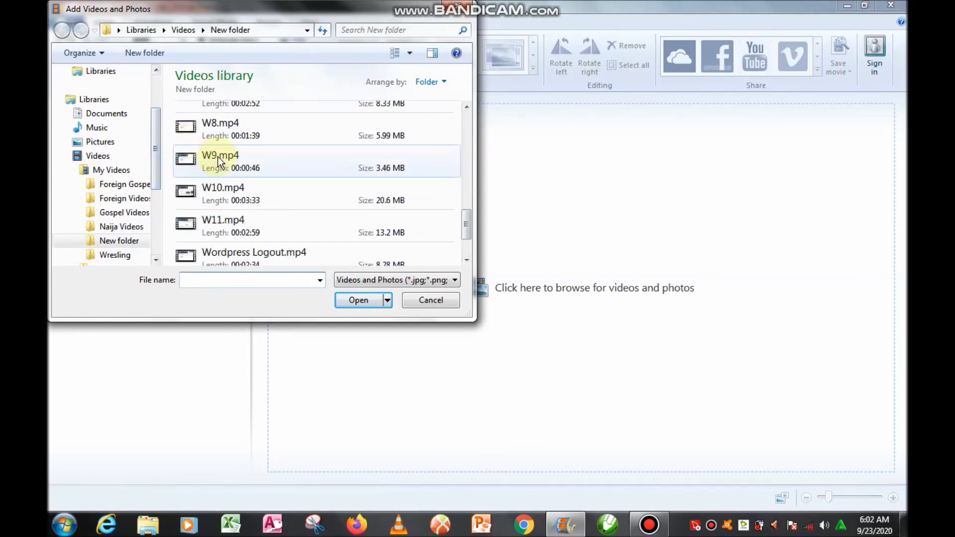
pyautogui.click(218, 157)
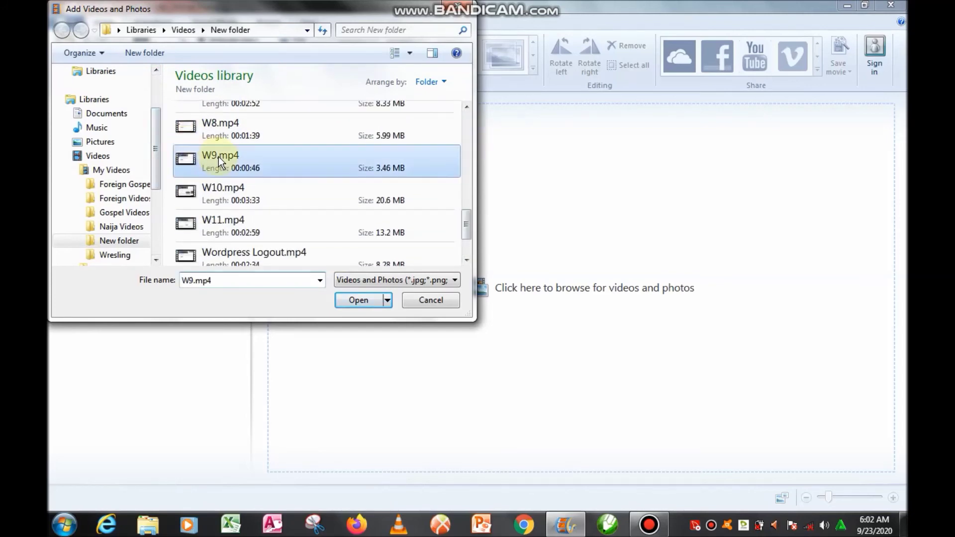
pyautogui.click(357, 298)
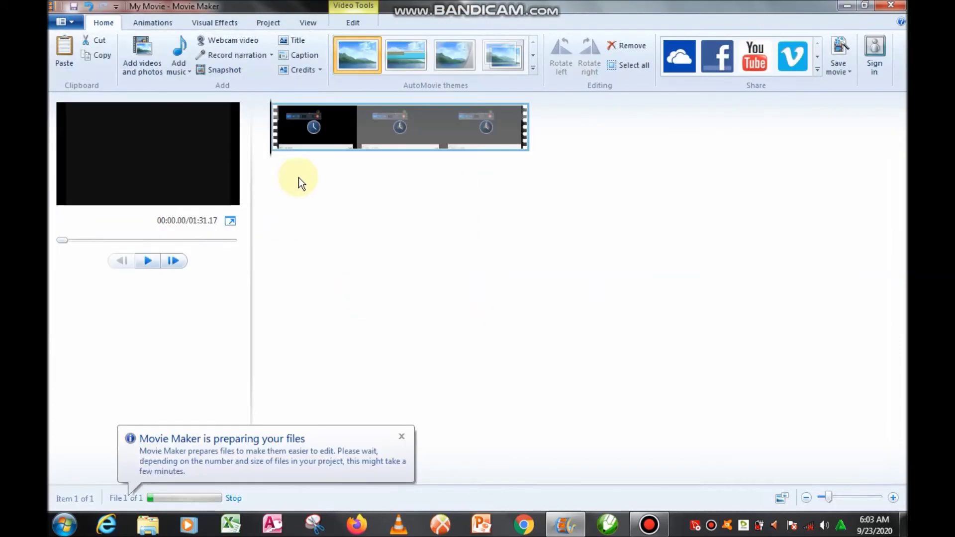
# - Add VLC Audio.wav from New folder in the Videos library as the project's music track
pyautogui.click(188, 72)
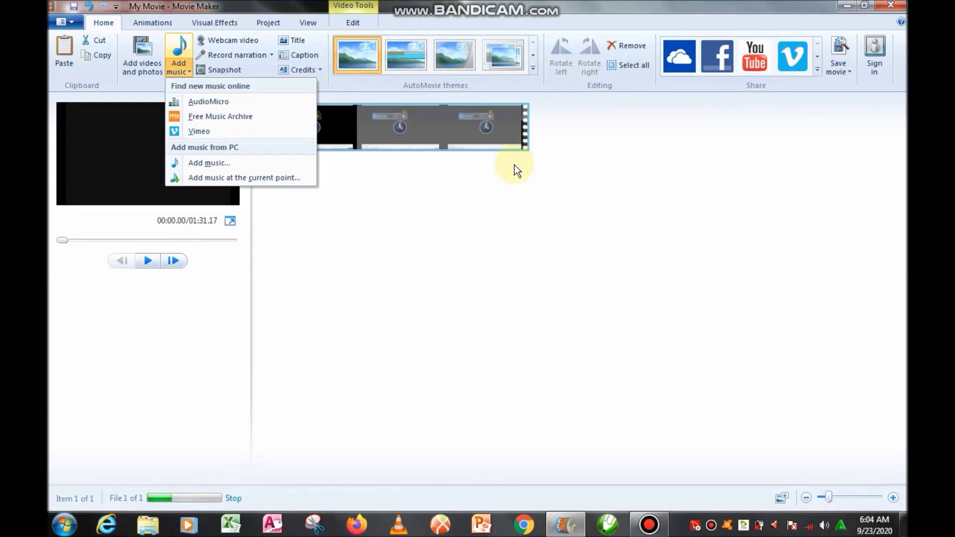
pyautogui.click(218, 165)
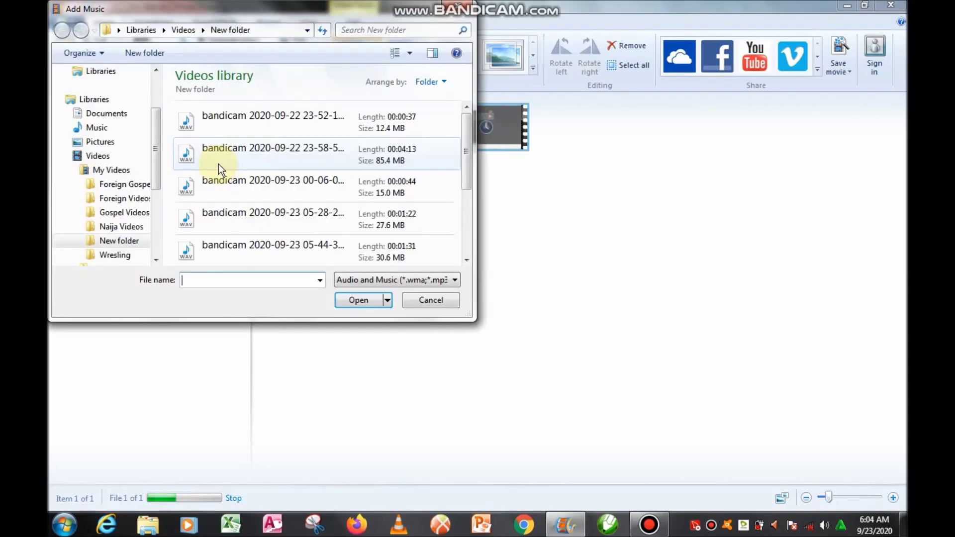
pyautogui.moveTo(466, 174); pyautogui.dragTo(472, 244)
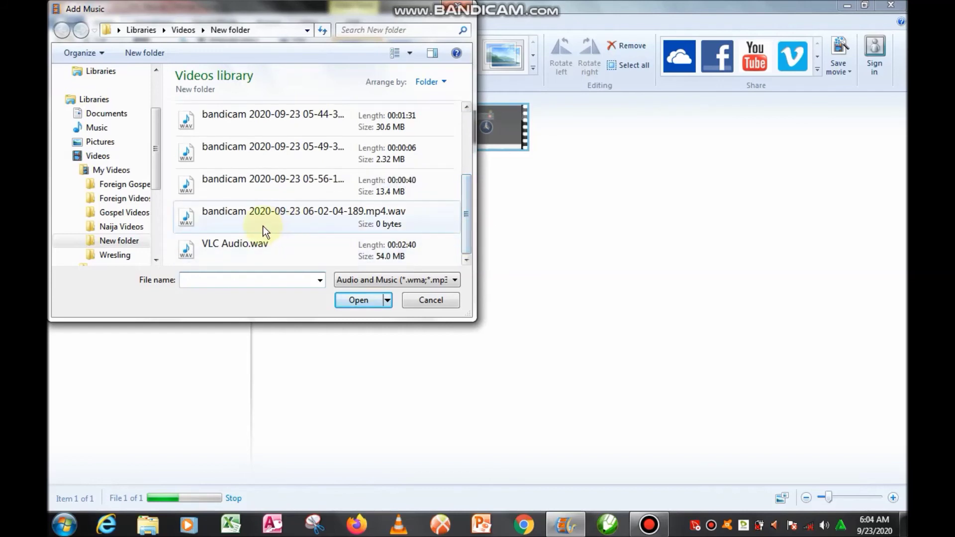
pyautogui.click(247, 243)
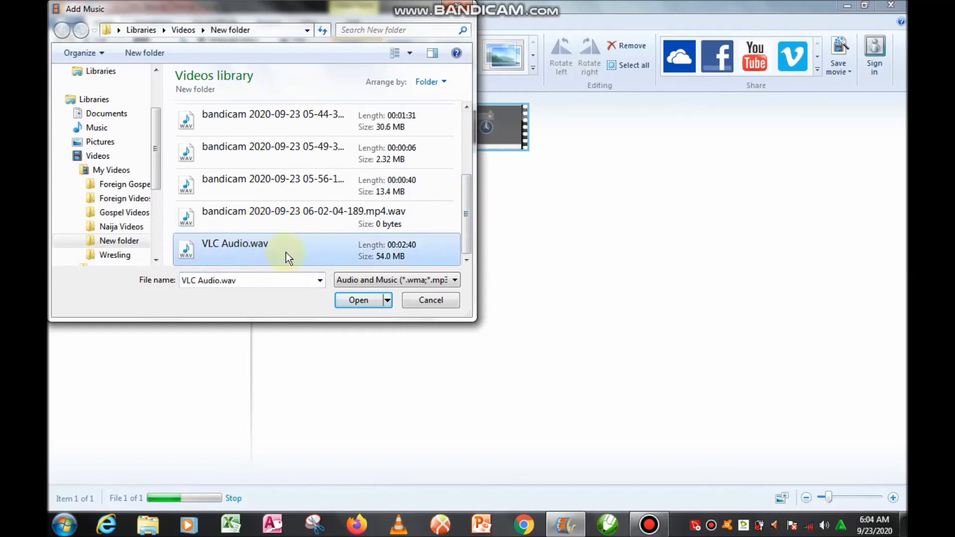
pyautogui.click(351, 297)
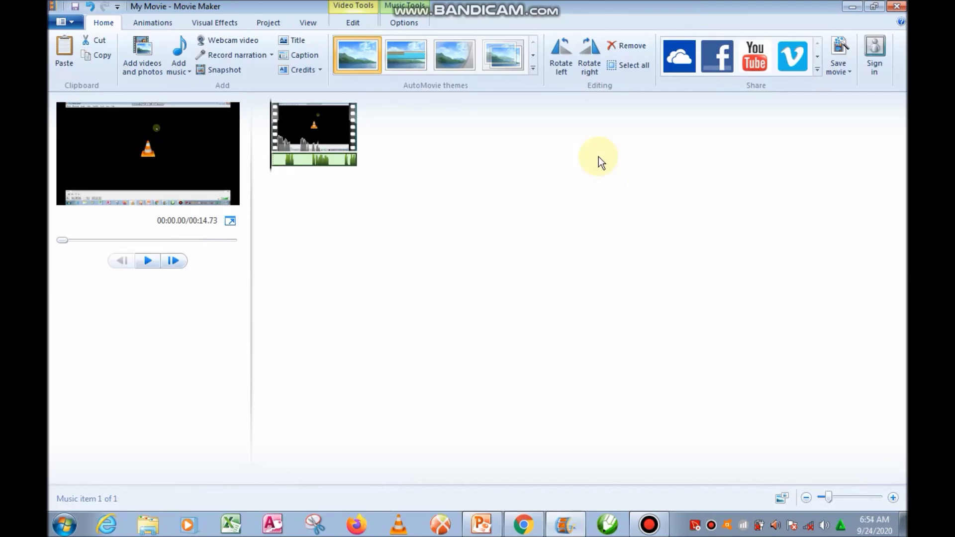
# - Export the movie with the For computer setting as My Movie.mp4, an MPEG-4/H.264 file, in New folder of the Videos library
pyautogui.click(850, 71)
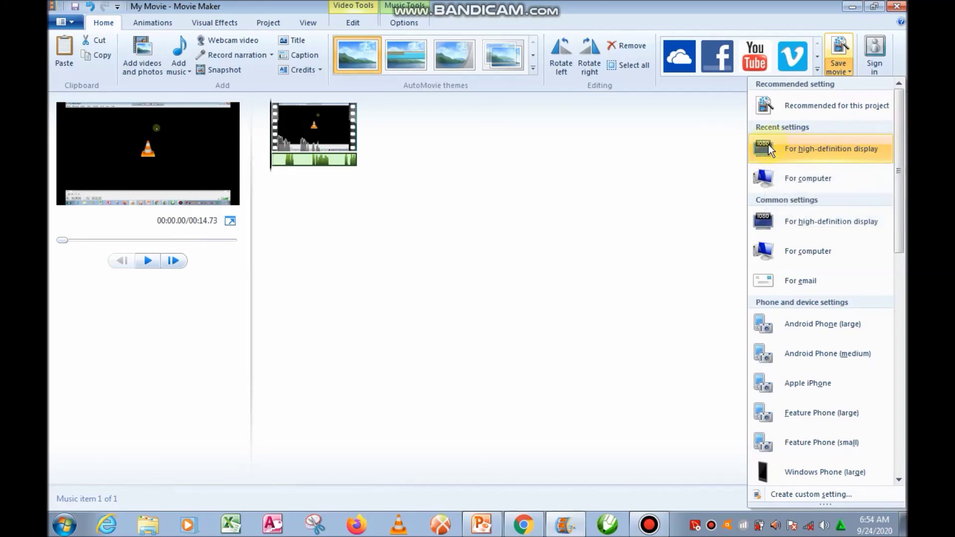
pyautogui.moveTo(802, 182)
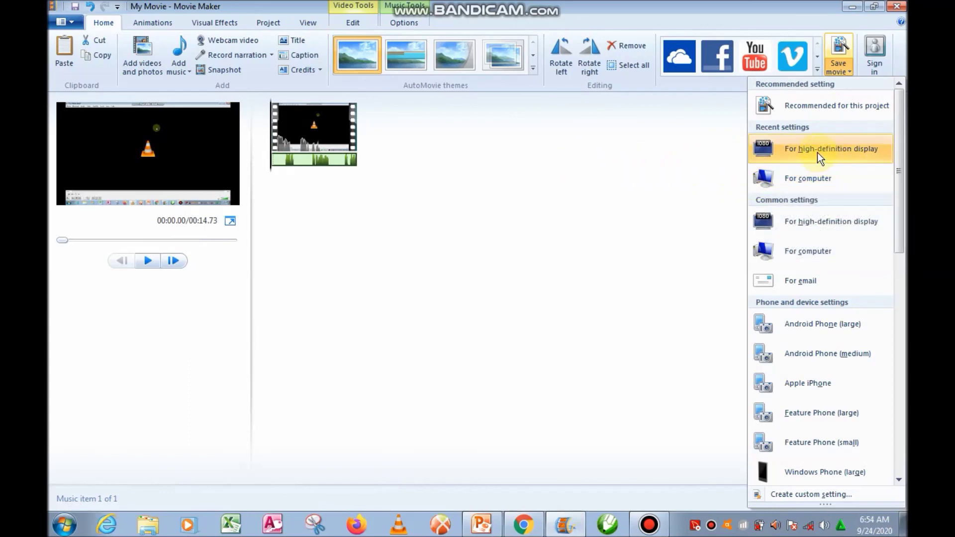
pyautogui.click(810, 178)
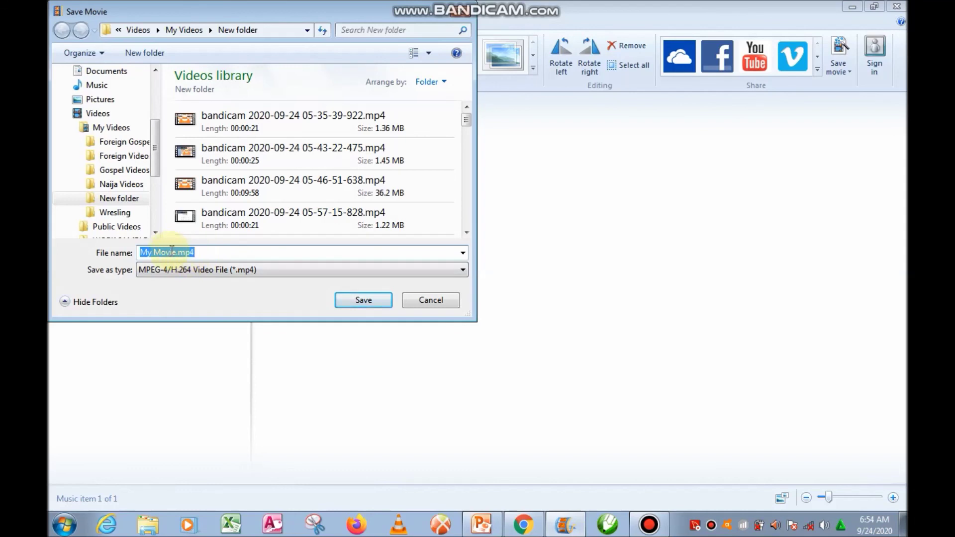
pyautogui.click(364, 300)
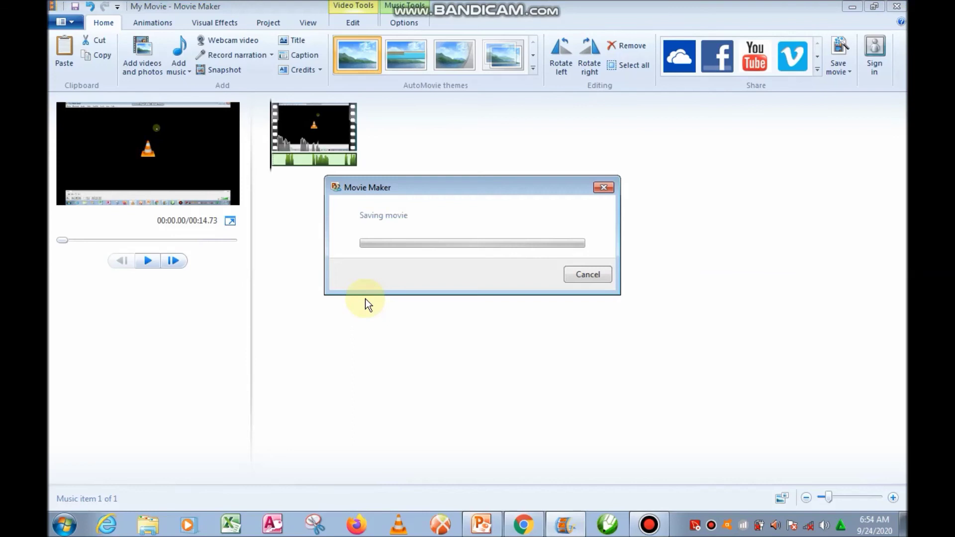